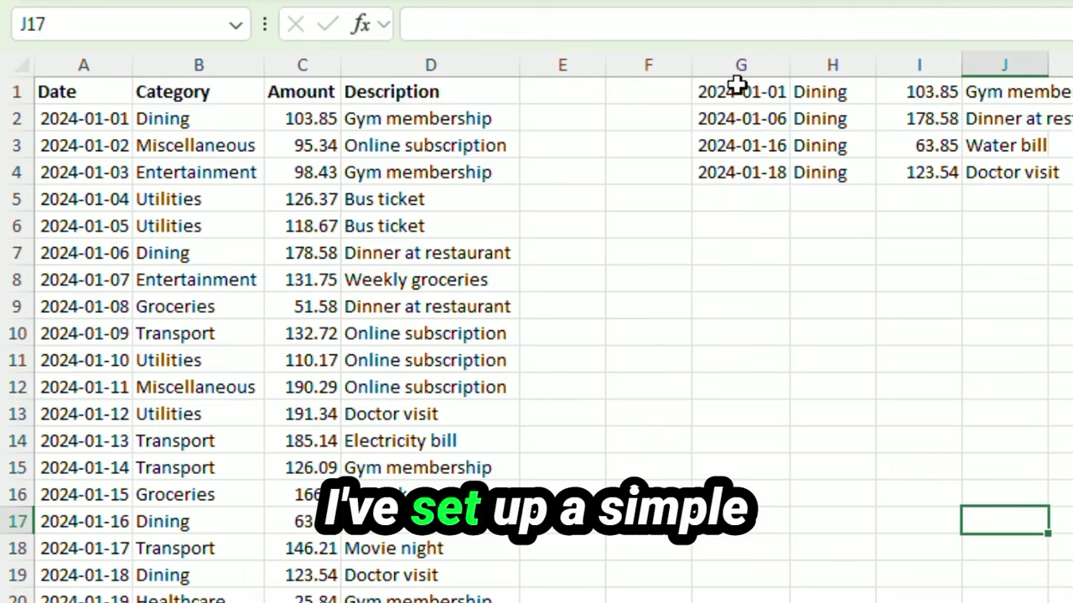
# Step: Clear the old filter results from cells G1:J4
pyautogui.moveTo(737, 84); pyautogui.dragTo(1005, 172)
pyautogui.press('Delete')
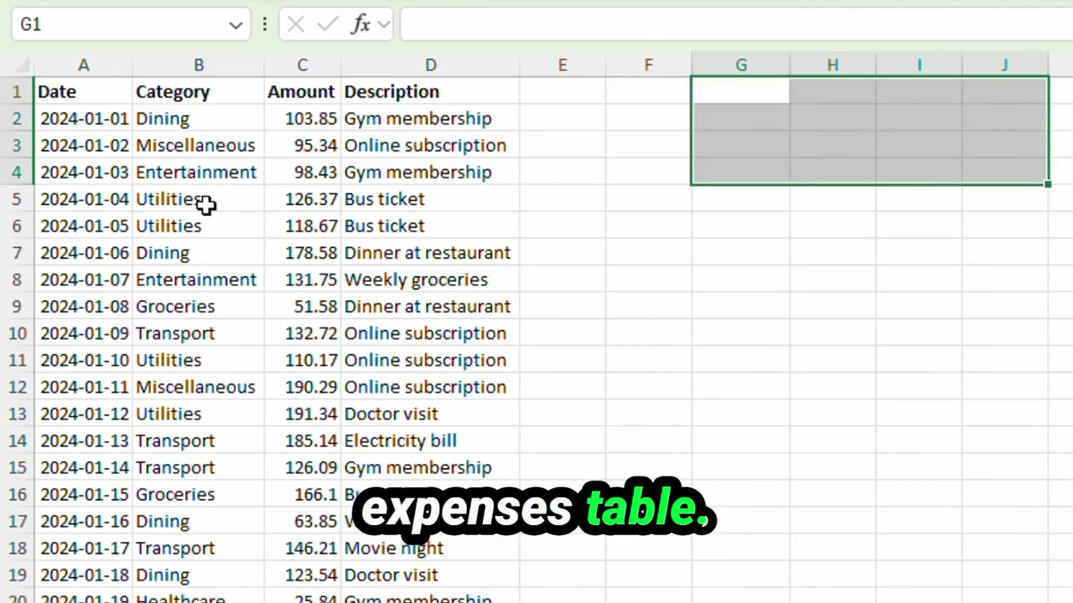
pyautogui.moveTo(84, 122); pyautogui.dragTo(201, 602)
pyautogui.moveTo(199, 122); pyautogui.dragTo(187, 490)
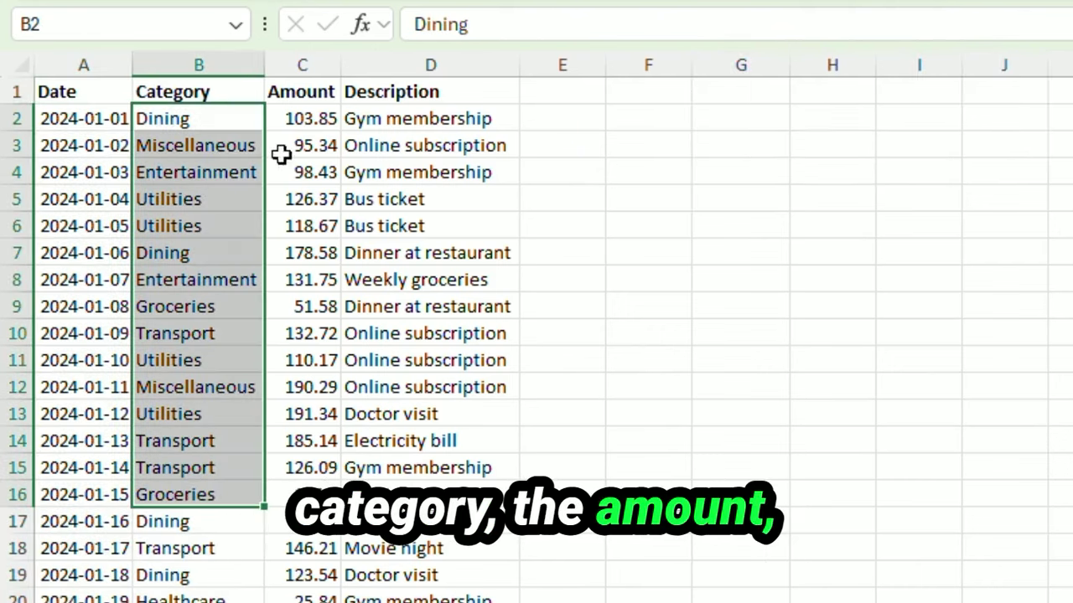
pyautogui.moveTo(285, 148); pyautogui.dragTo(304, 599)
pyautogui.click(405, 252)
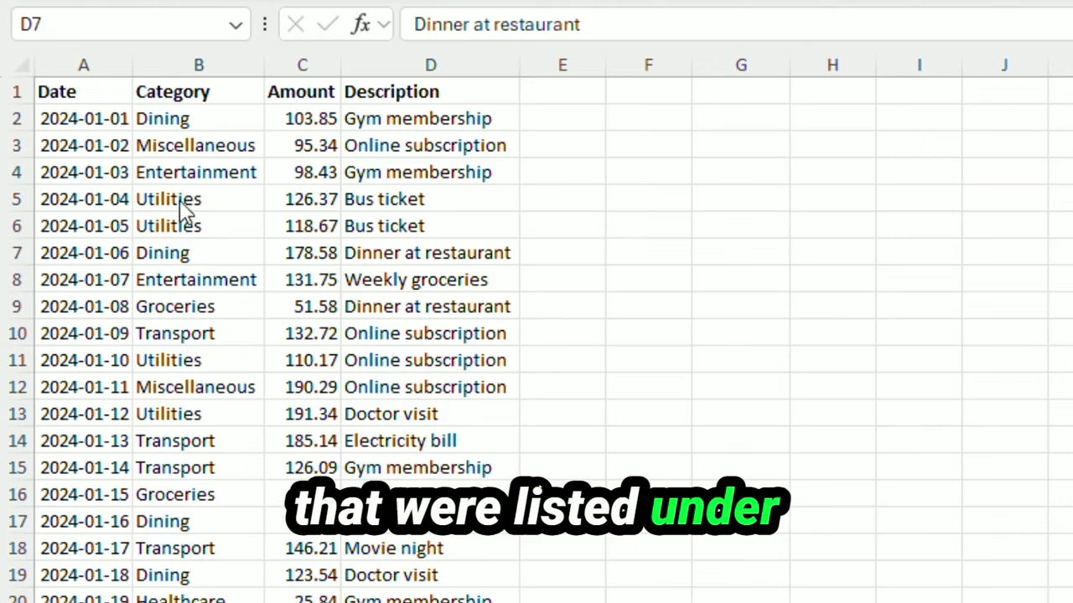
pyautogui.click(210, 199)
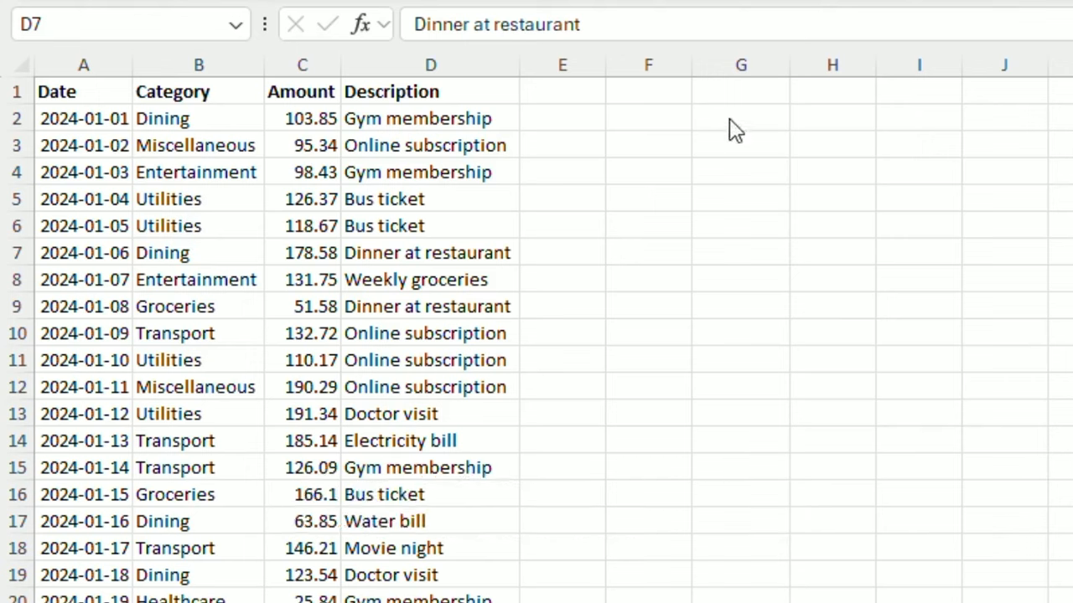
# Step: Copy the expense table's header row, Date through Description, into cells F1:I1
pyautogui.click(661, 120)
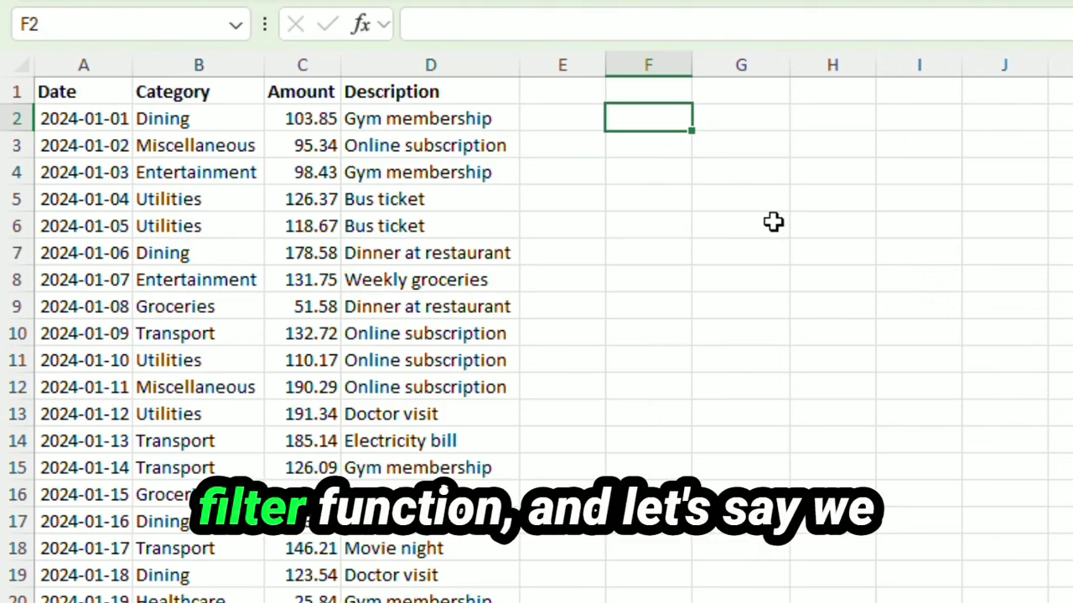
pyautogui.click(660, 89)
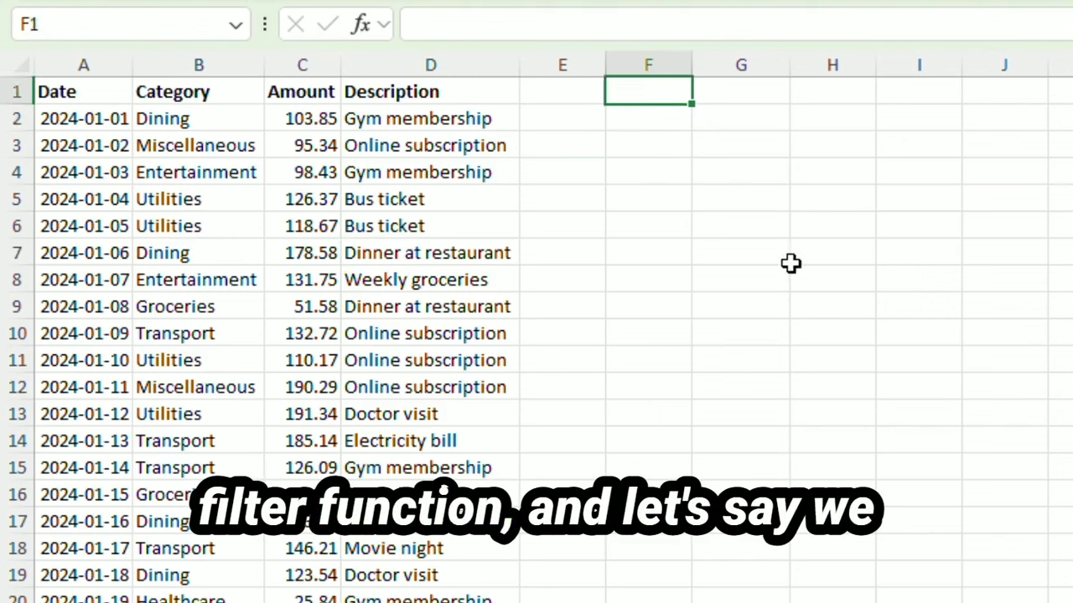
pyautogui.moveTo(84, 87); pyautogui.dragTo(419, 90)
pyautogui.hotkey('ctrl', 'c')
pyautogui.click(646, 89)
pyautogui.hotkey('ctrl', 'v')
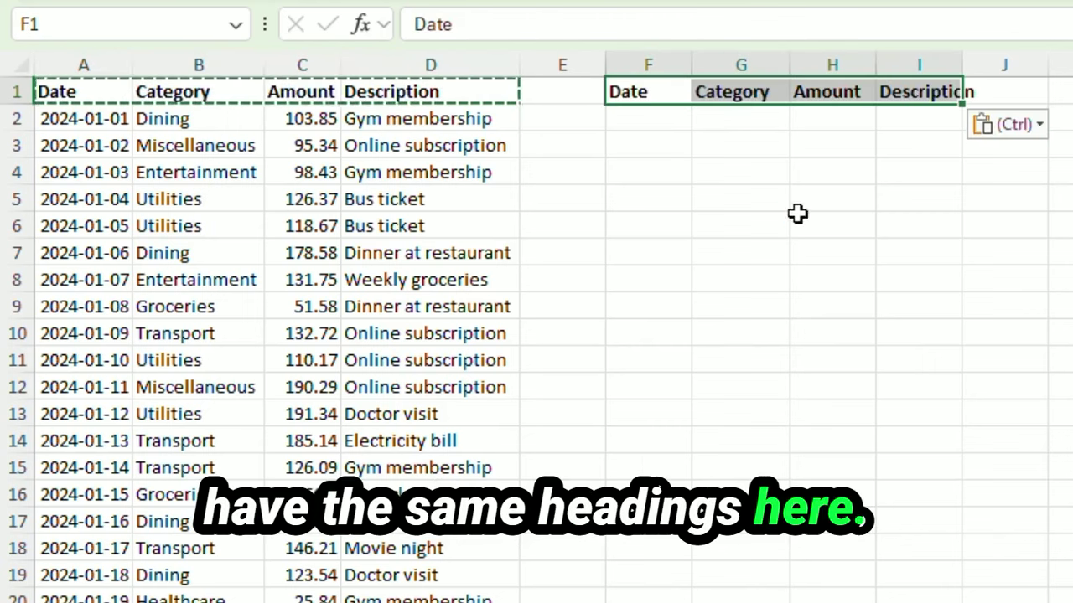
pyautogui.click(746, 229)
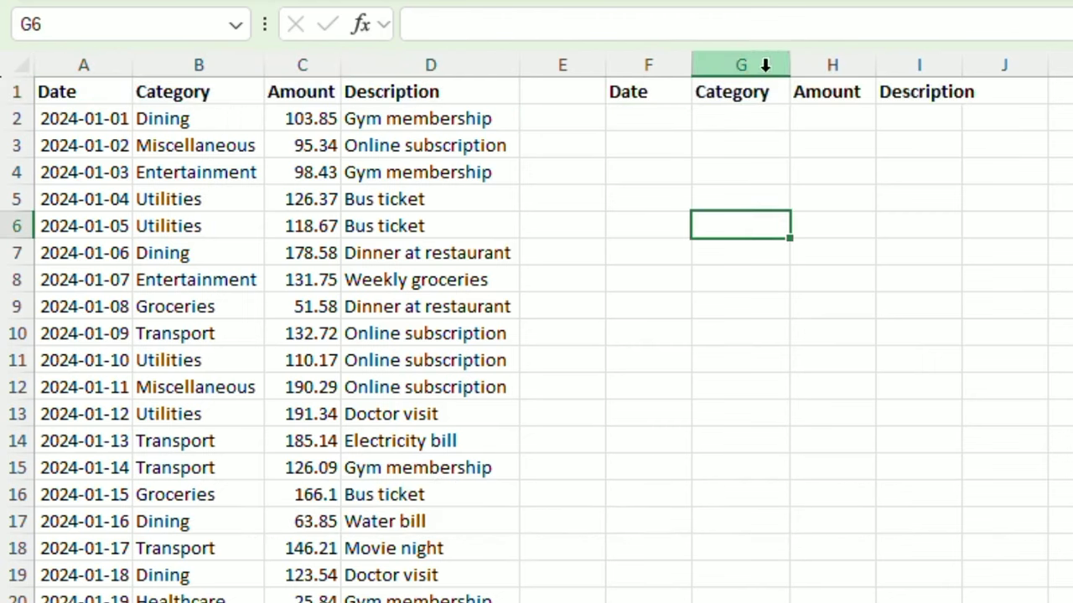
# Step: Enter the formula =FILTER(A2:D26,B2:B26="Dining") in cell F2 to extract the dining expenses
pyautogui.click(670, 118)
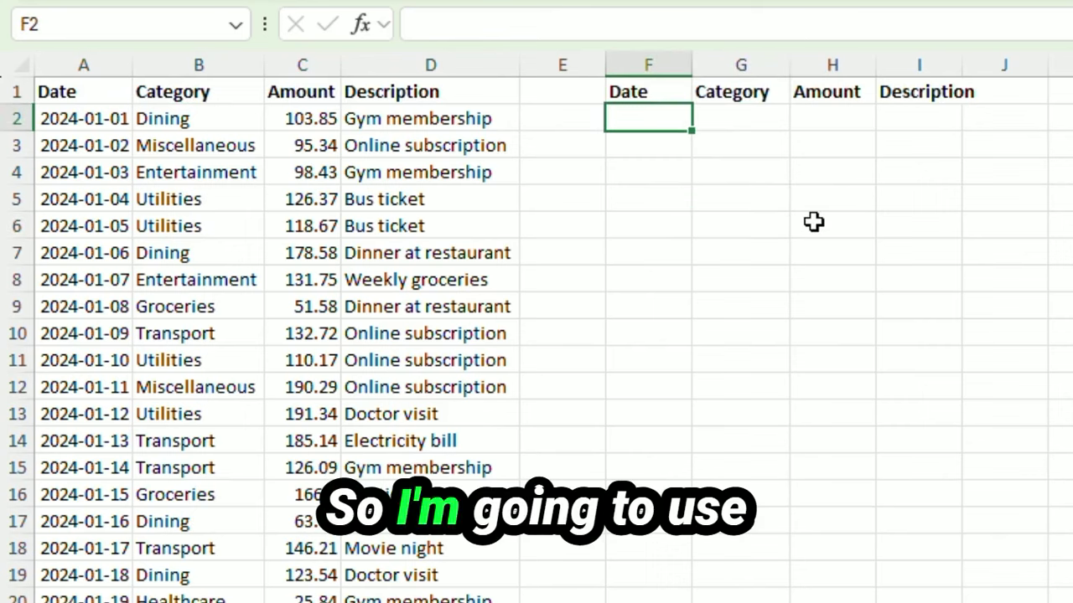
pyautogui.write('=')
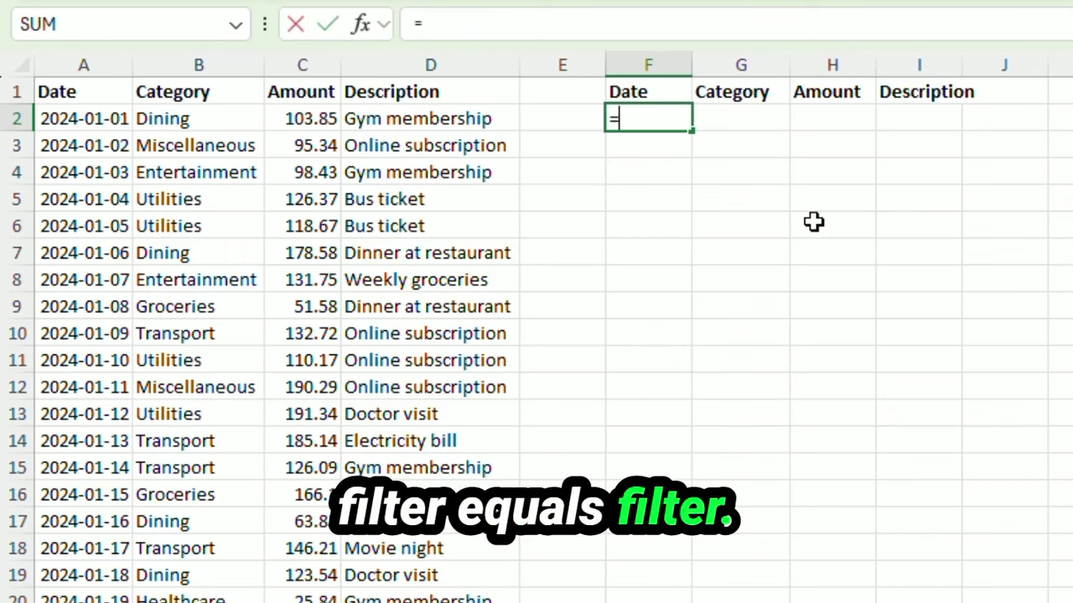
pyautogui.write('filter(')
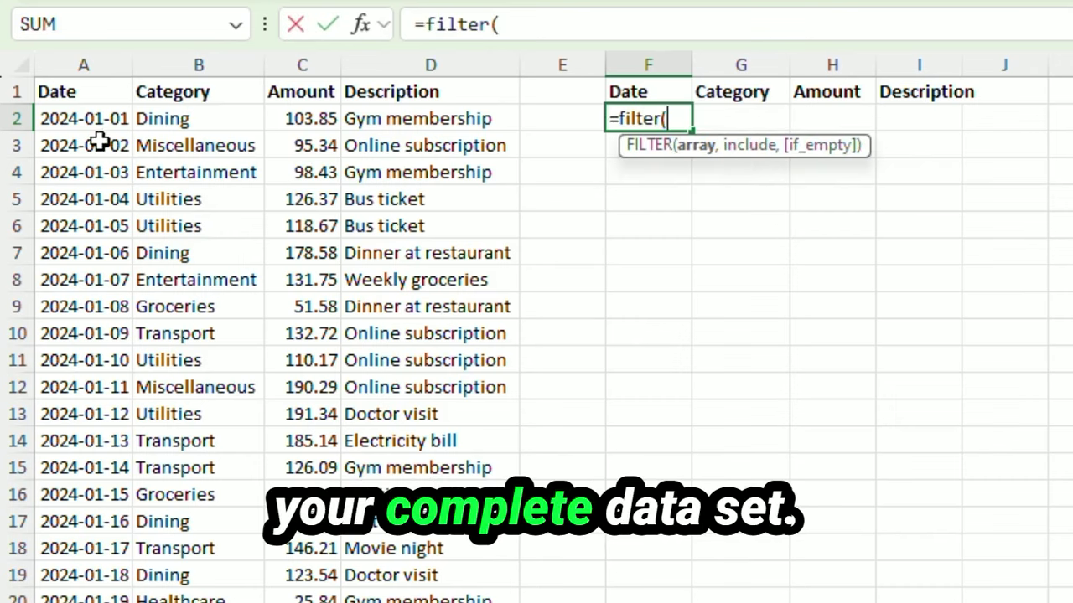
pyautogui.moveTo(75, 117); pyautogui.dragTo(430, 602)
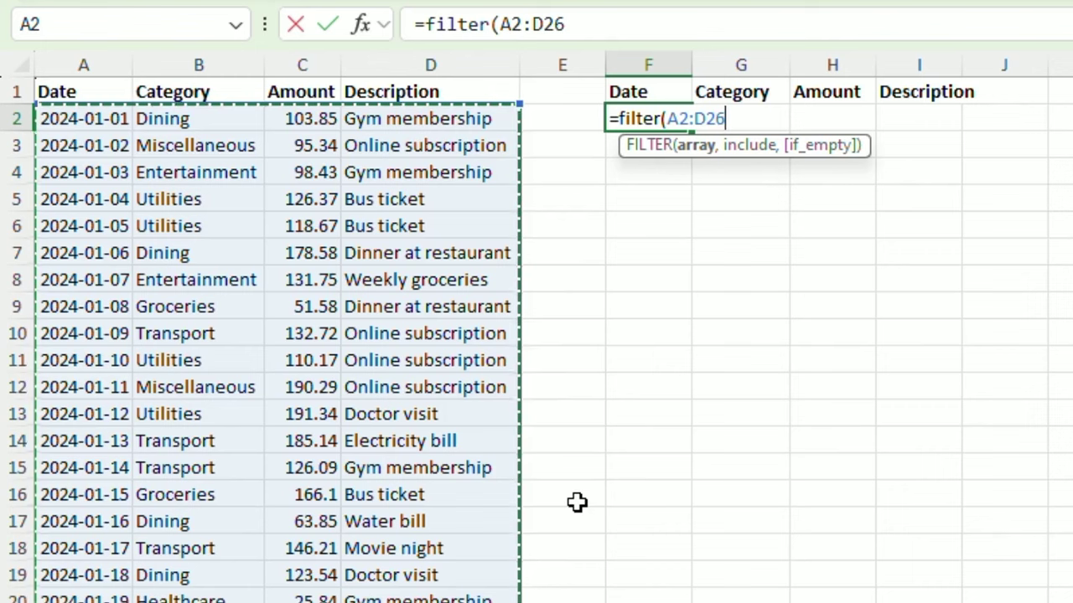
pyautogui.write(',')
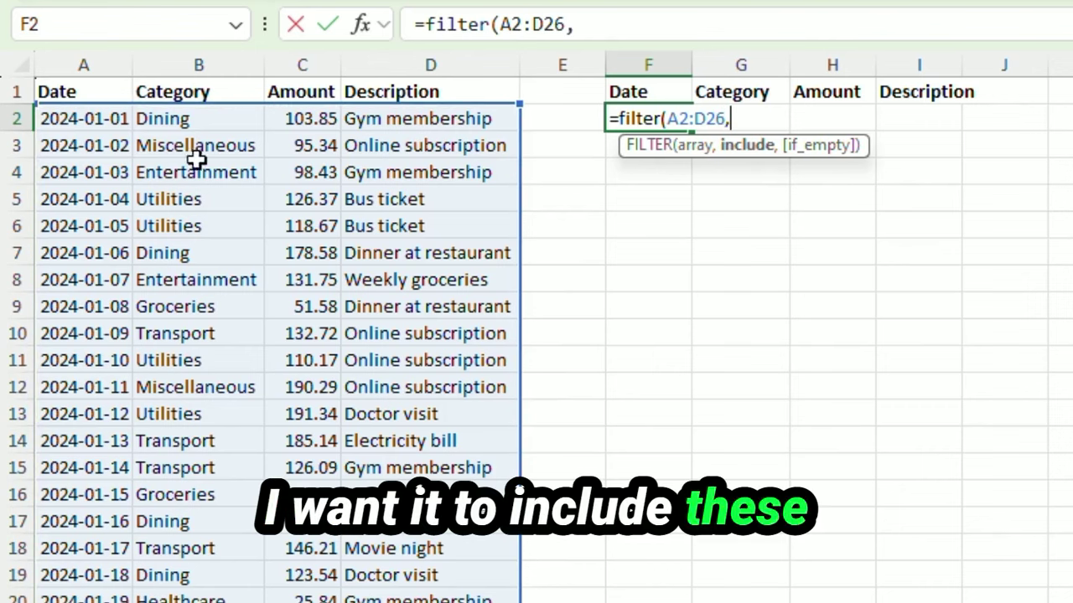
pyautogui.moveTo(187, 116); pyautogui.dragTo(197, 602)
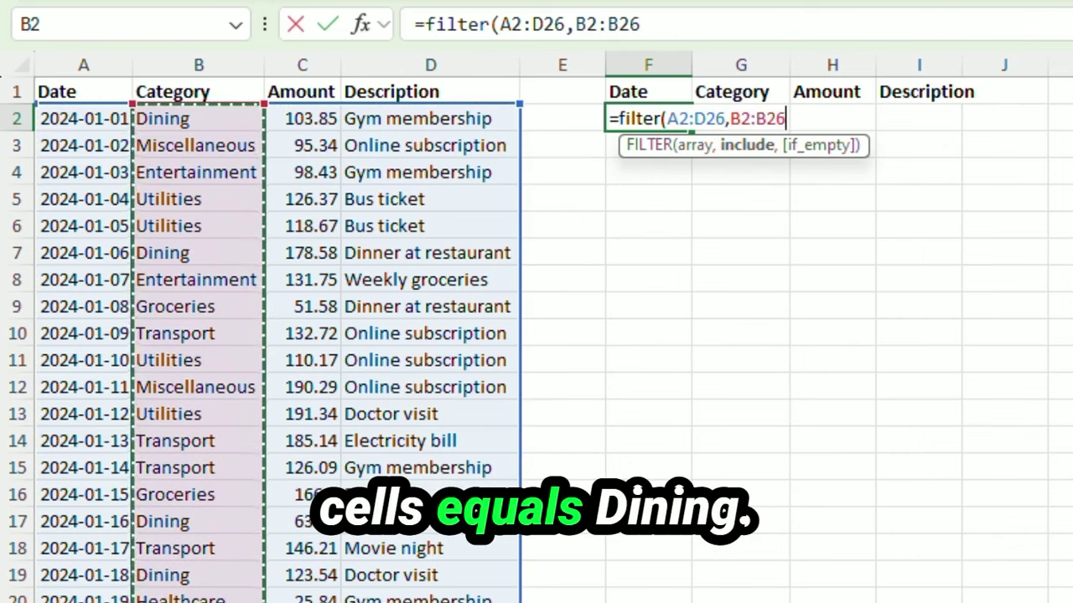
pyautogui.write('="Dining"')
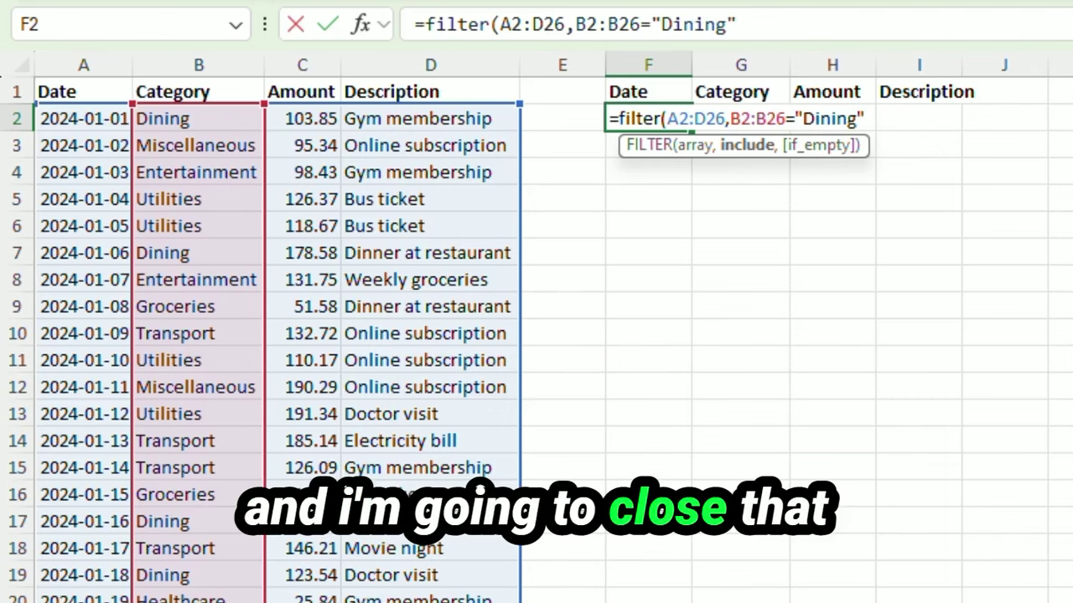
pyautogui.write(')')
pyautogui.press('Return')
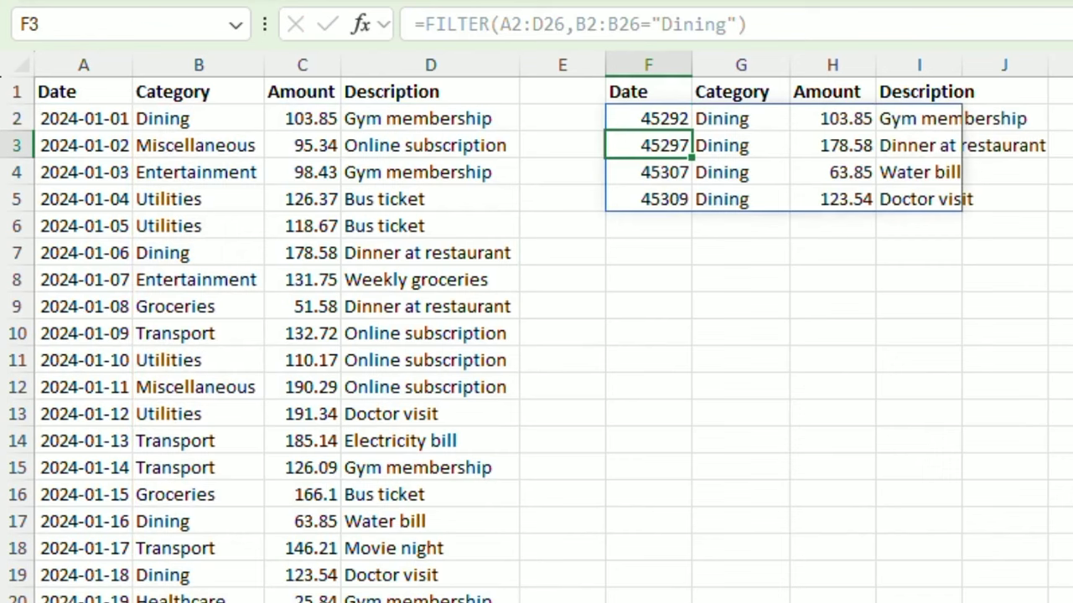
# Step: Copy the date format from cell A3 onto F2:F5 and widen column F to fit the dates
pyautogui.click(90, 143)
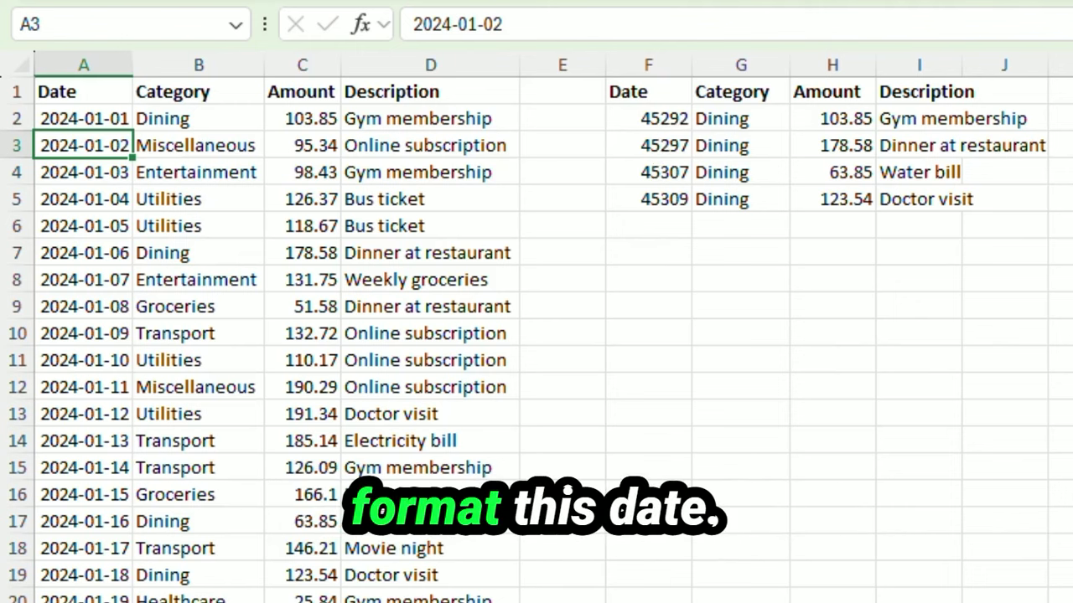
pyautogui.hotkey('alt', 'h')
pyautogui.press('f')
pyautogui.press('p')
pyautogui.moveTo(675, 120)
pyautogui.mouseDown()
pyautogui.moveTo(643, 238)
pyautogui.moveTo(641, 189)
pyautogui.mouseUp()
pyautogui.doubleClick(691, 57)
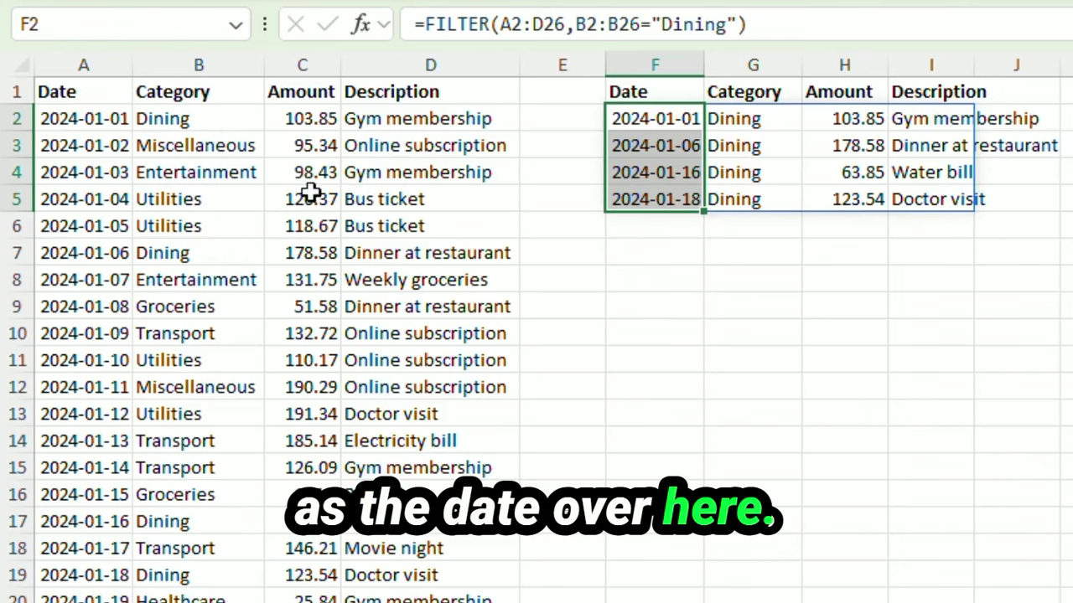
pyautogui.click(792, 359)
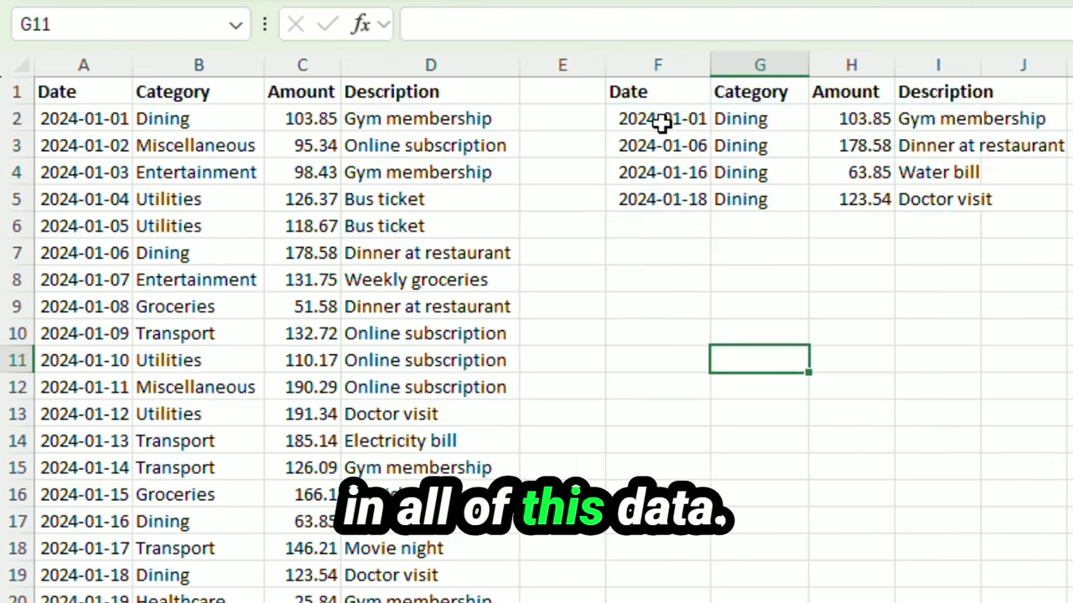
pyautogui.click(662, 120)
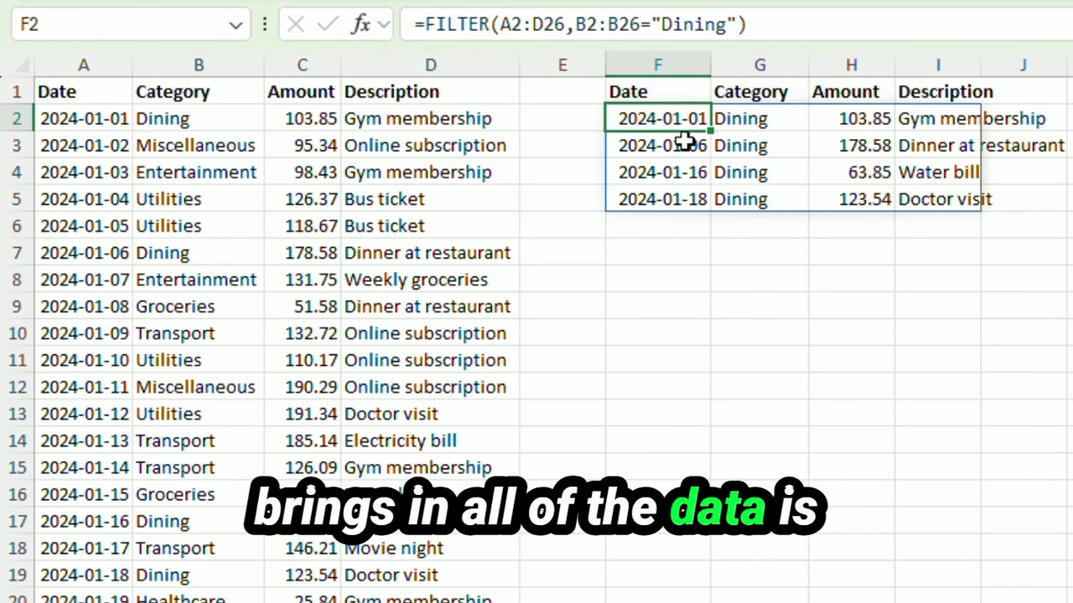
pyautogui.click(779, 272)
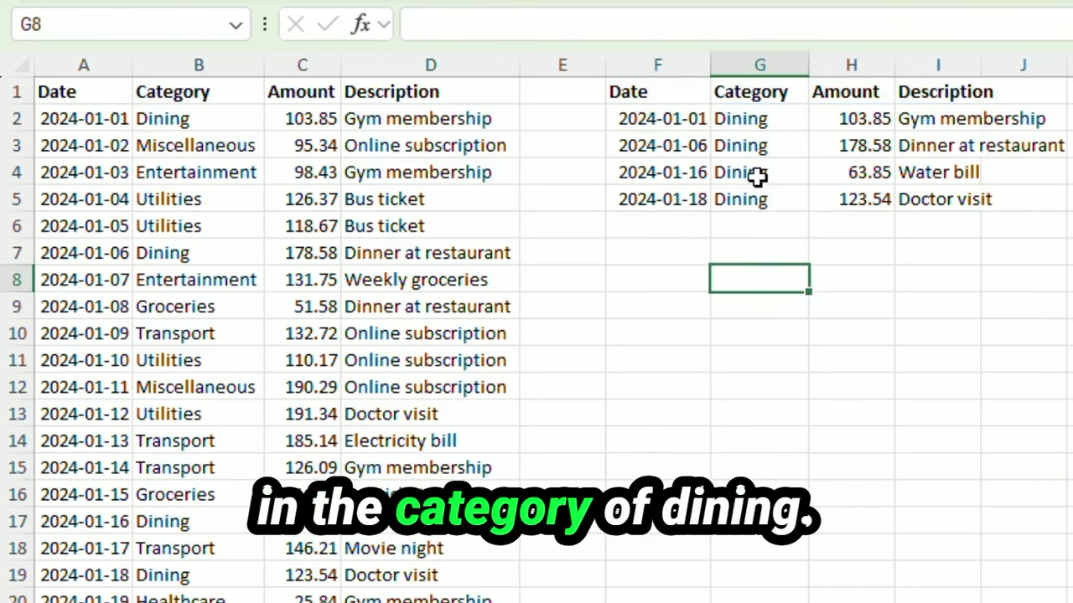
pyautogui.click(757, 177)
pyautogui.click(763, 340)
# Step: Change the category criterion in the FILTER formula in F2 to "Utilities"
pyautogui.click(658, 118)
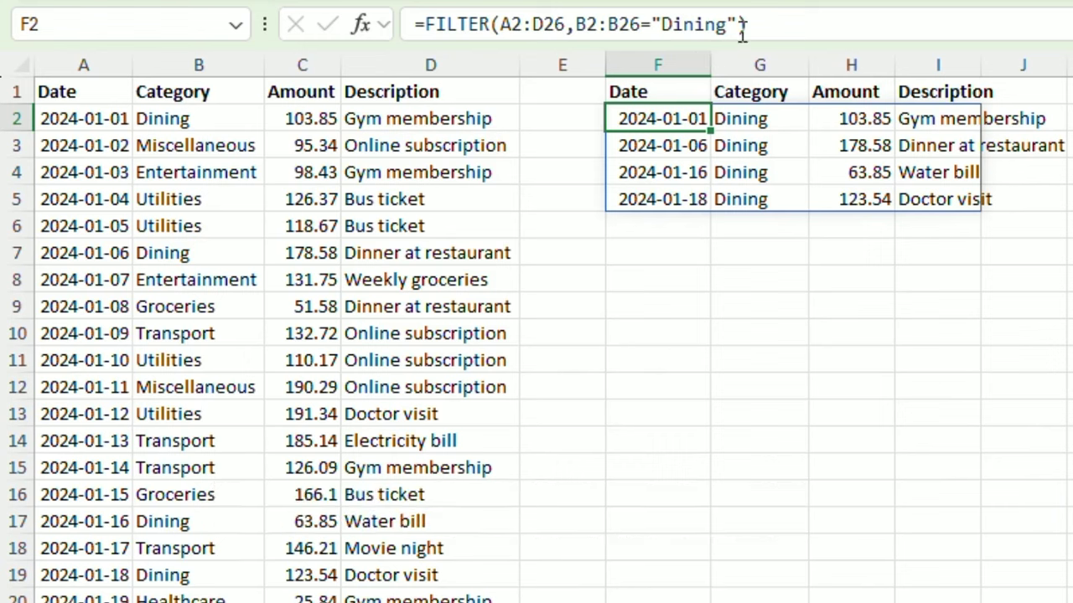
pyautogui.moveTo(726, 25); pyautogui.dragTo(706, 25)
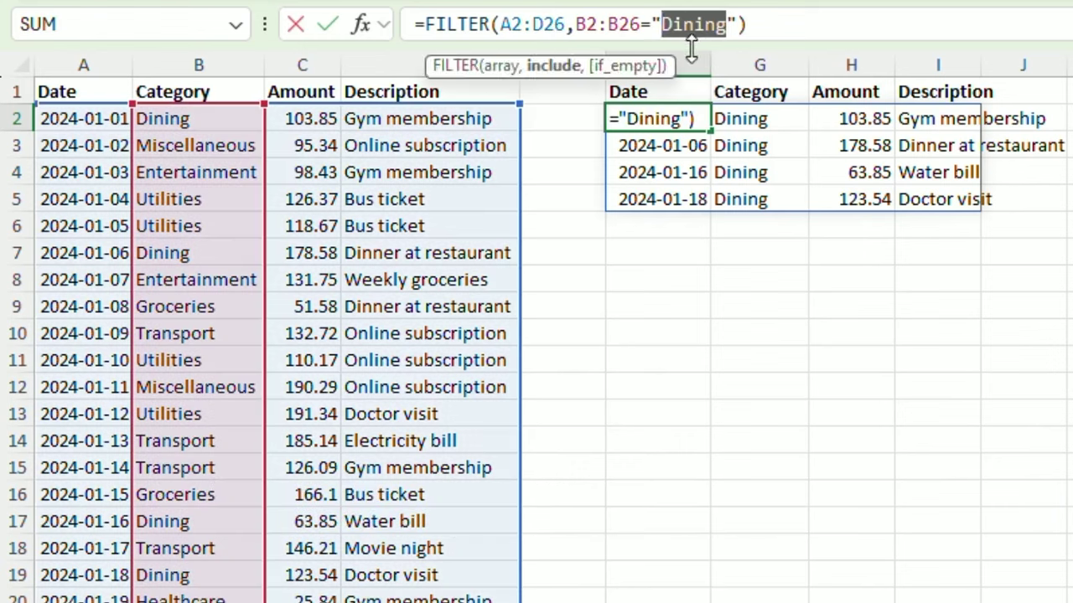
pyautogui.press('Return')
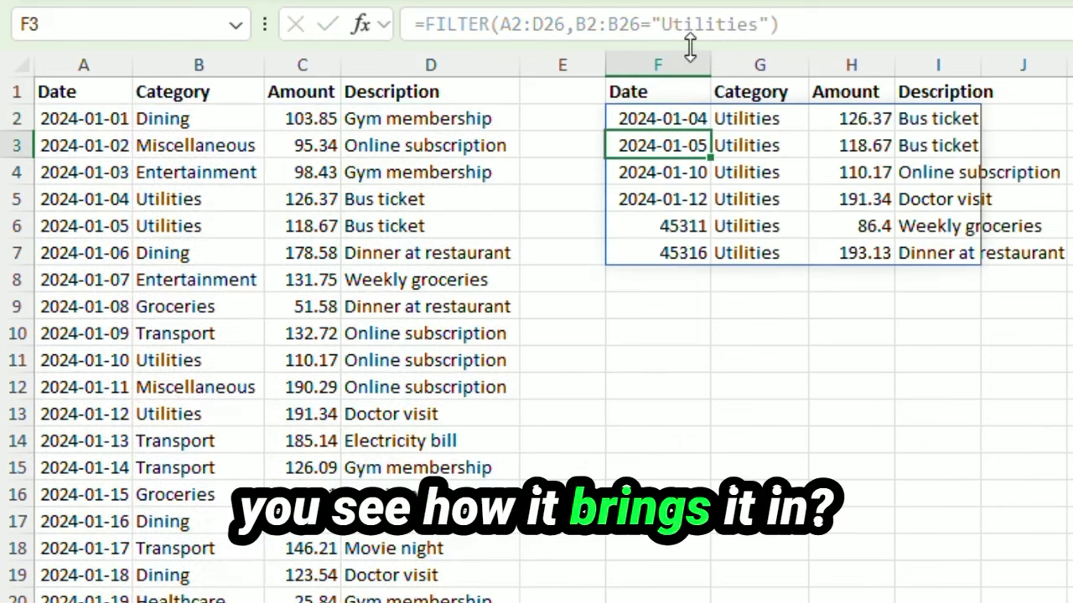
# Step: Format the unformatted serial numbers in F6:F7 as dates matching the rest of the Date column
pyautogui.moveTo(696, 225); pyautogui.dragTo(695, 244)
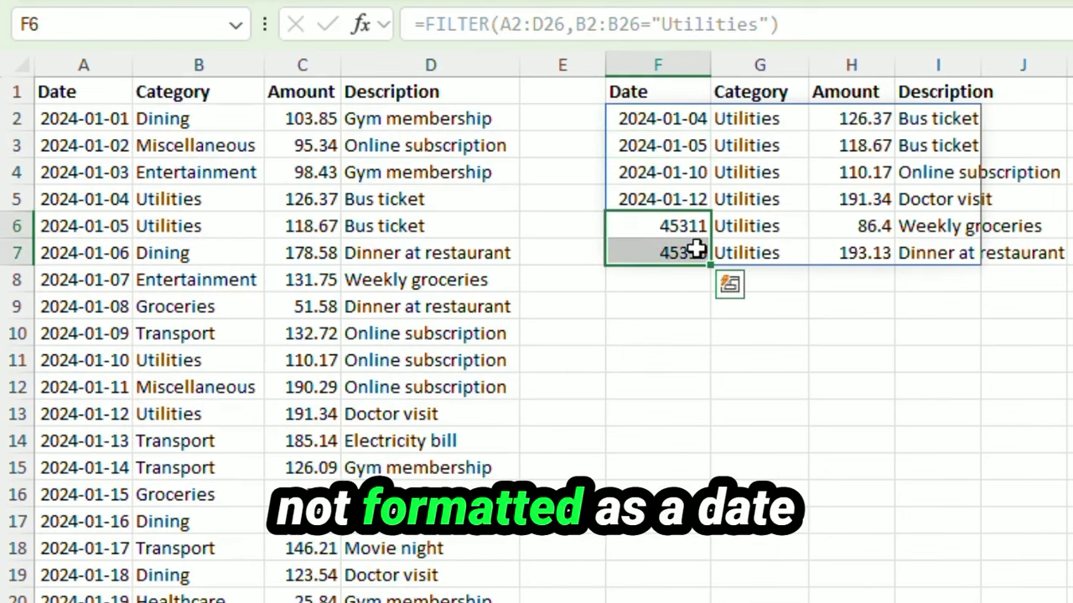
pyautogui.rightClick(696, 249)
pyautogui.hotkey('ctrl', '1')
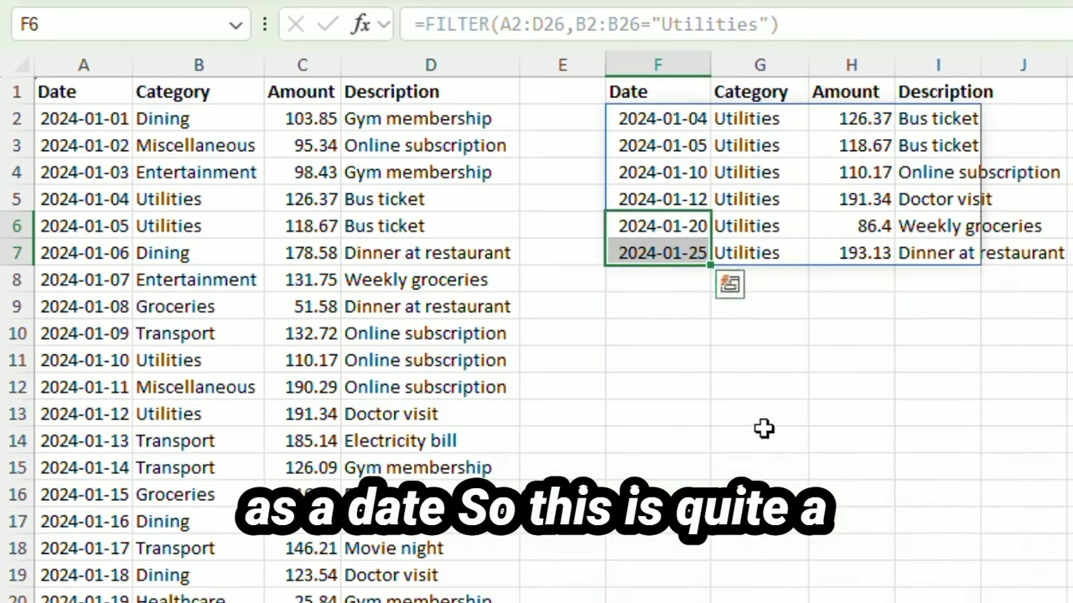
pyautogui.click(763, 430)
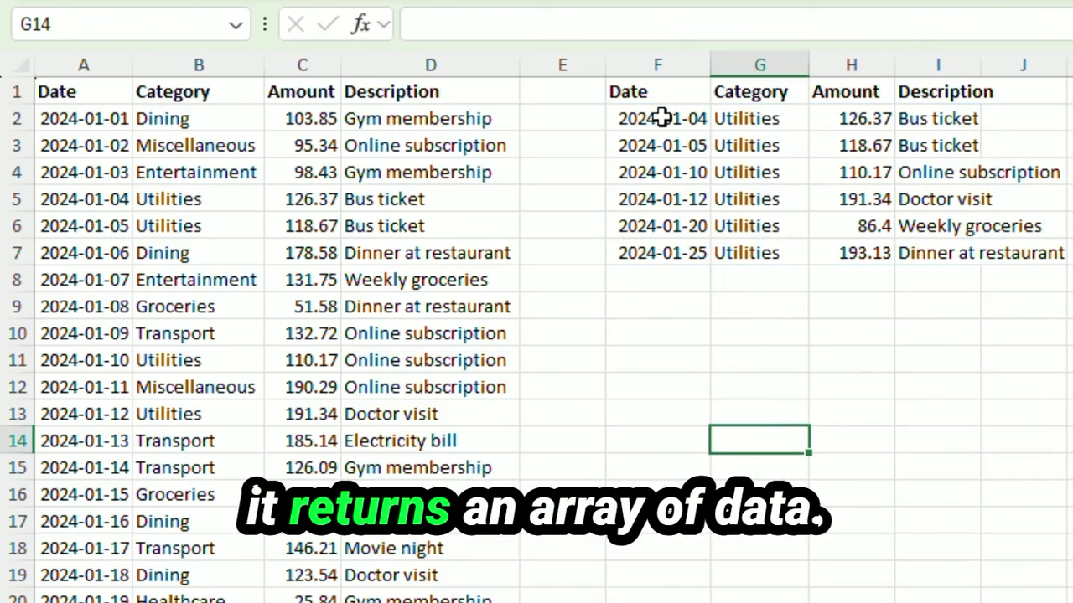
pyautogui.moveTo(662, 118); pyautogui.dragTo(921, 264)
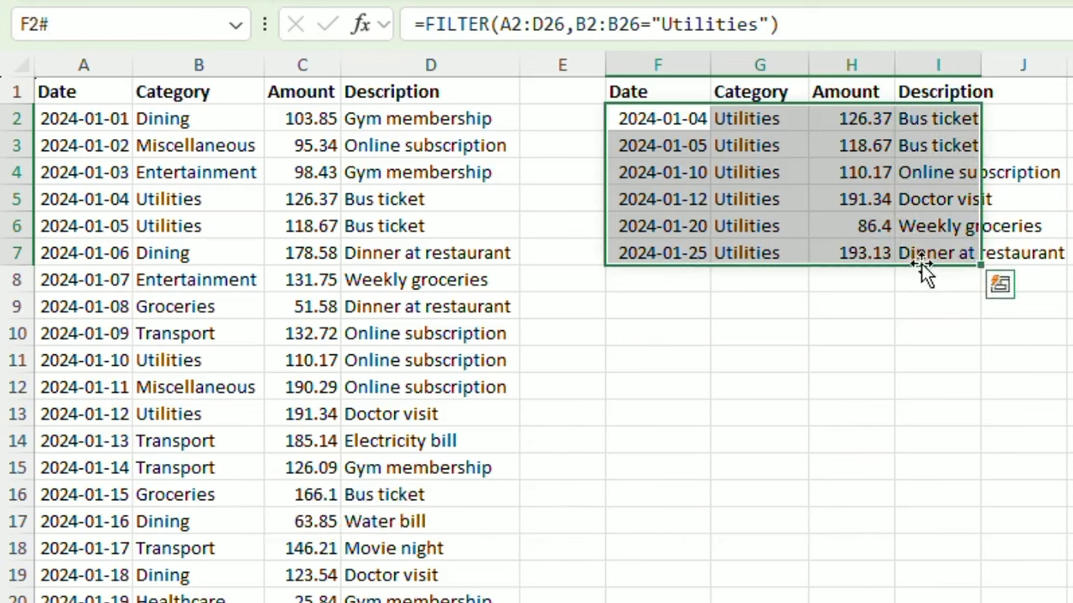
pyautogui.click(828, 389)
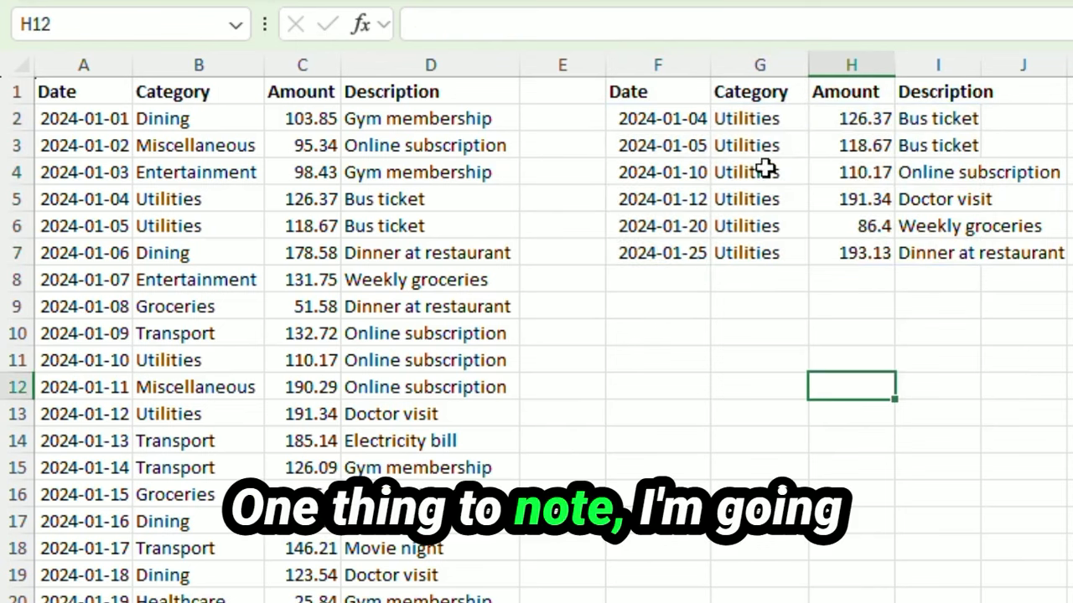
# Step: Copy the full FILTER formula text from cell F2, and delete the formula from the cell
pyautogui.click(696, 123)
pyautogui.moveTo(788, 25); pyautogui.dragTo(356, 28)
pyautogui.hotkey('ctrl', 'c')
pyautogui.press('Escape')
pyautogui.press('Delete')
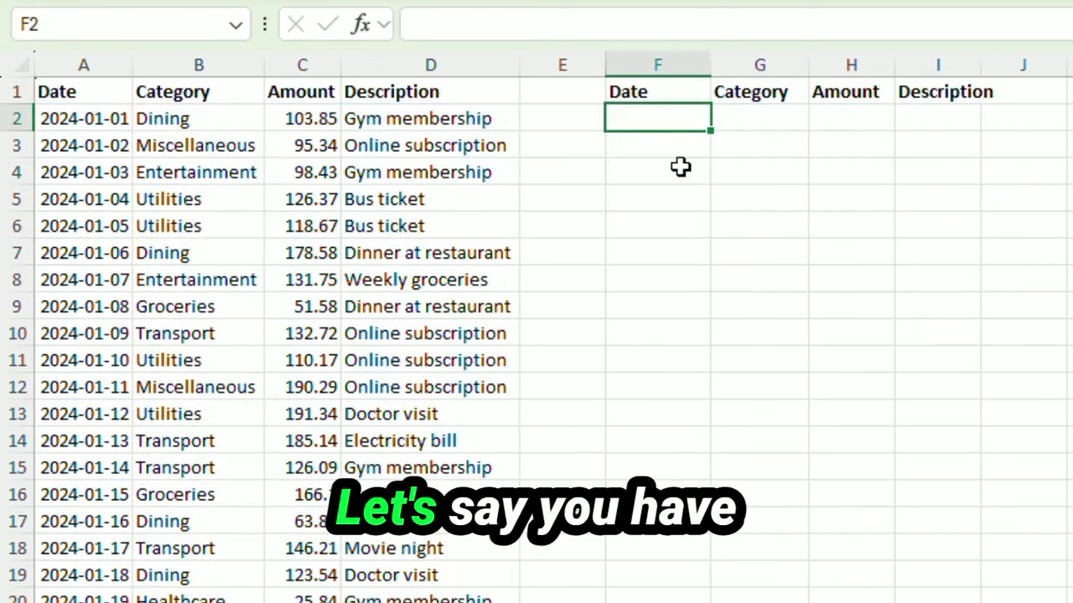
# Step: Enter the placeholder text "gffff" in cell F4, inside the filter's output area
pyautogui.click(685, 176)
pyautogui.write('gff')
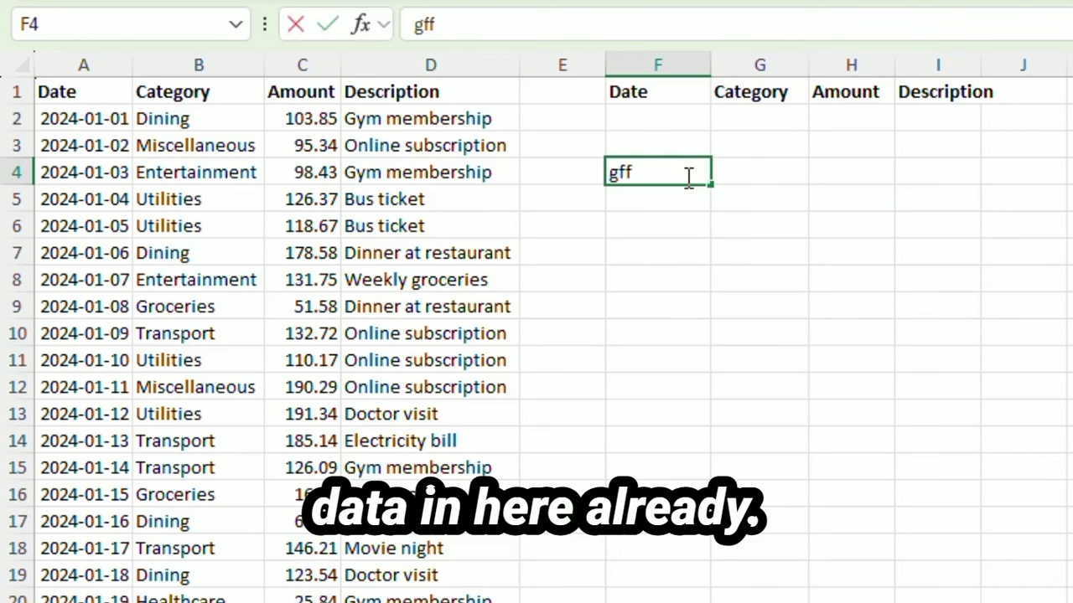
pyautogui.write('ff')
pyautogui.click(740, 270)
# Step: Paste the copied FILTER formula back into cell F2, and clear the blocking text from cell F4
pyautogui.click(659, 116)
pyautogui.click(634, 22)
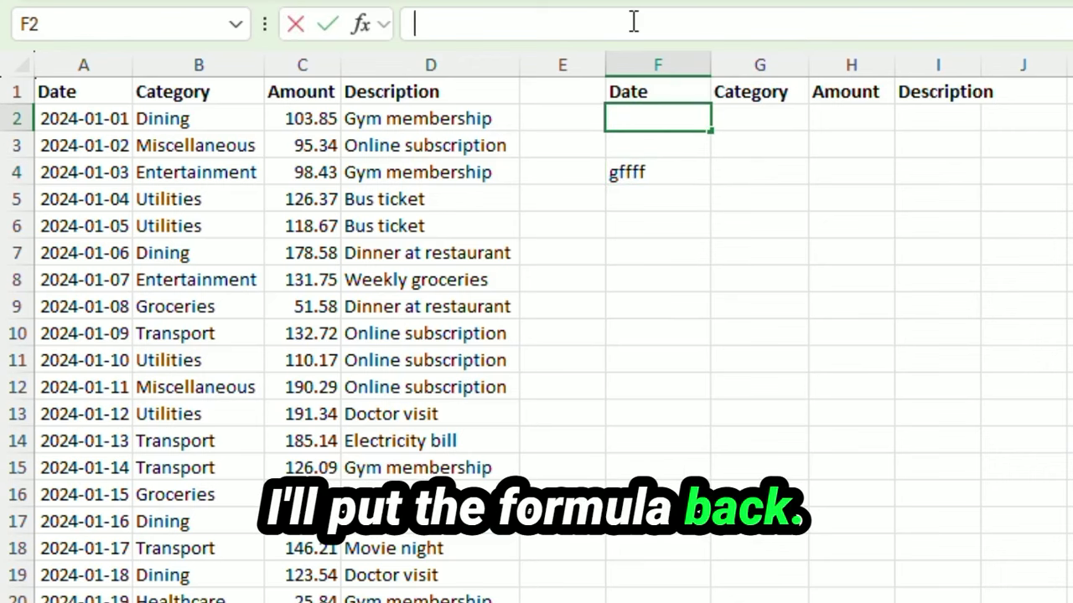
pyautogui.hotkey('ctrl', 'v')
pyautogui.press('Return')
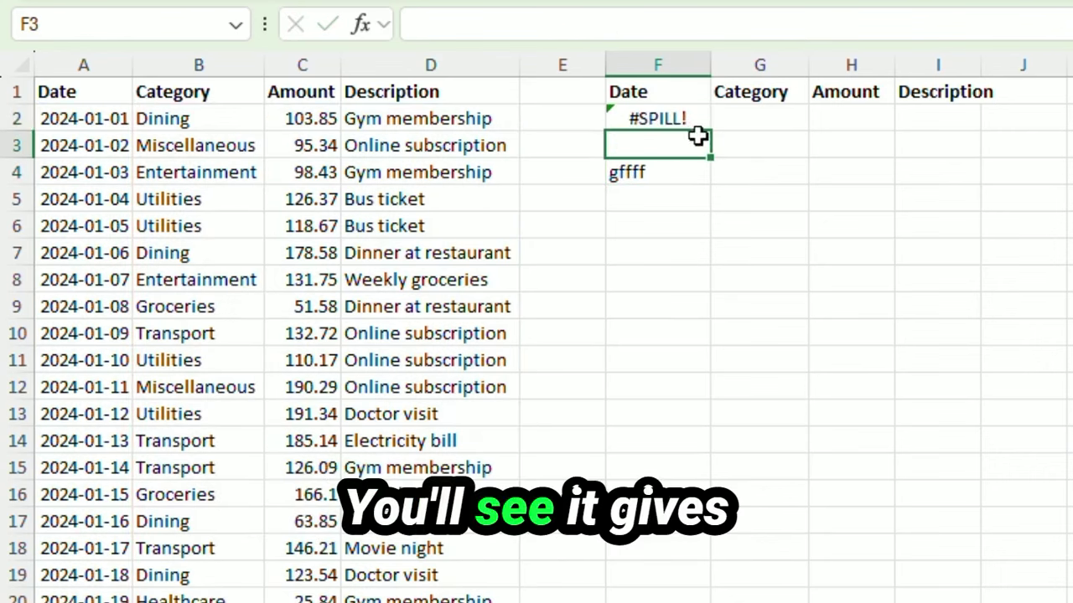
pyautogui.click(674, 177)
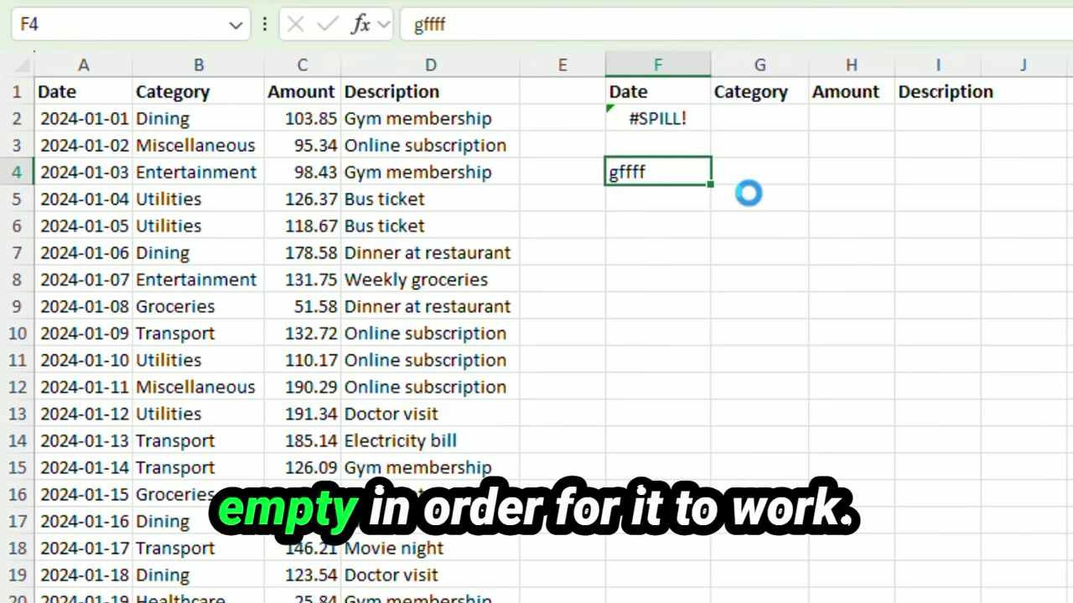
pyautogui.press('Delete')
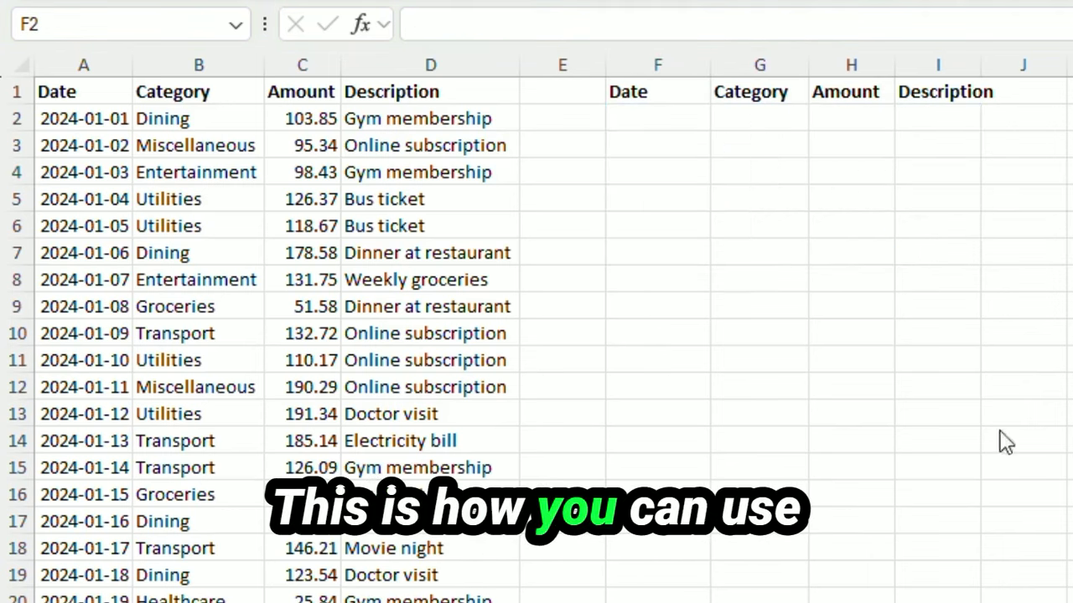